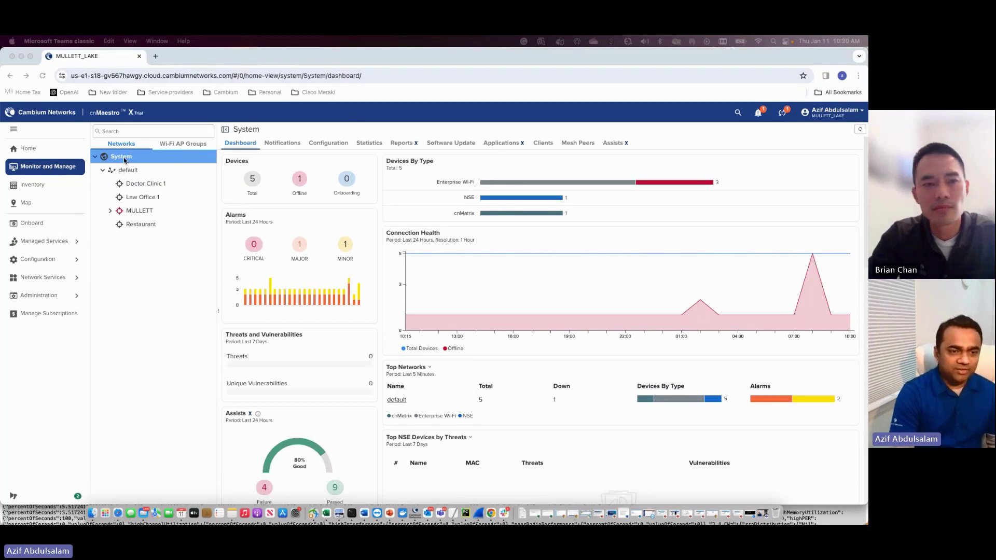
# Expand the MULLETT site and list its wireless clients for a duration of 7 days.
pyautogui.click(142, 214)
pyautogui.click(140, 211)
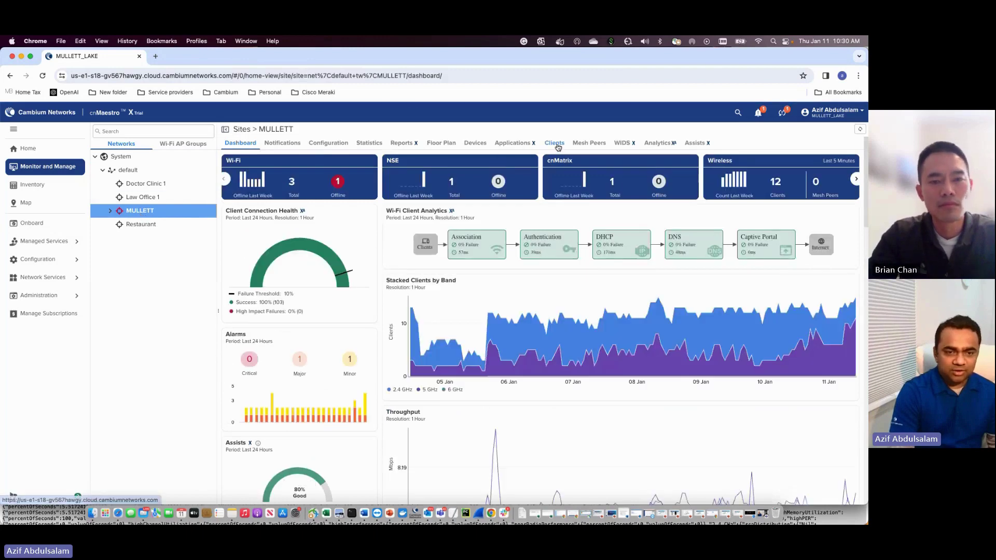
pyautogui.click(110, 211)
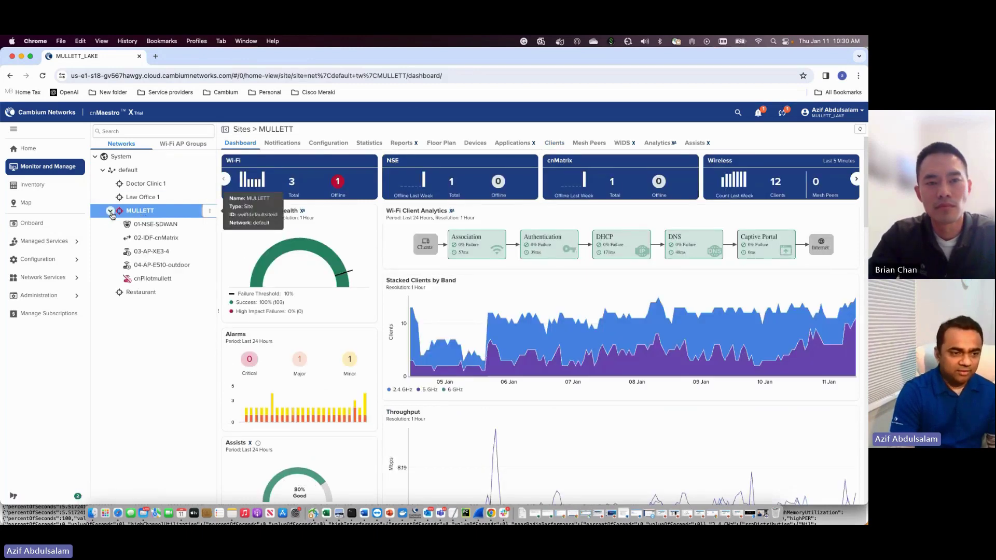
pyautogui.click(559, 147)
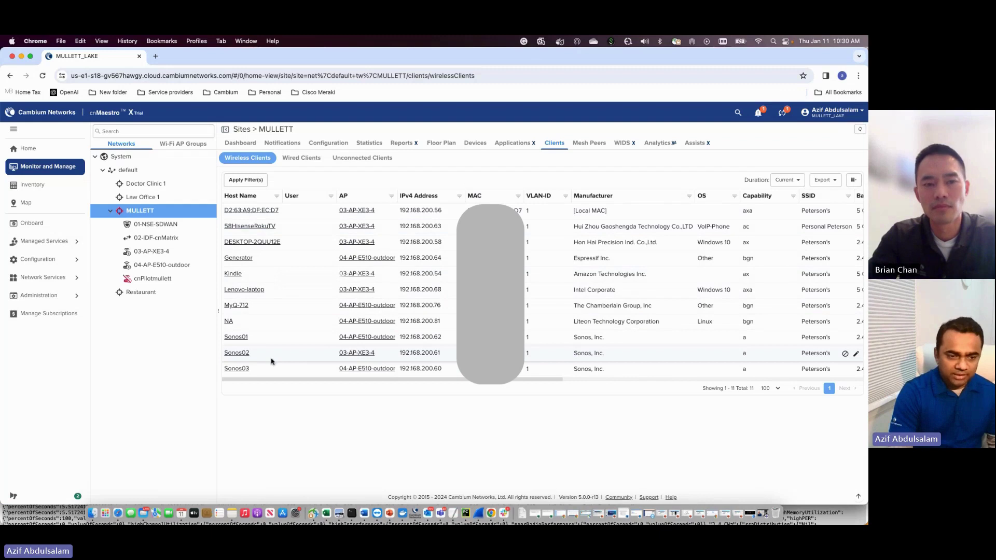
pyautogui.click(786, 180)
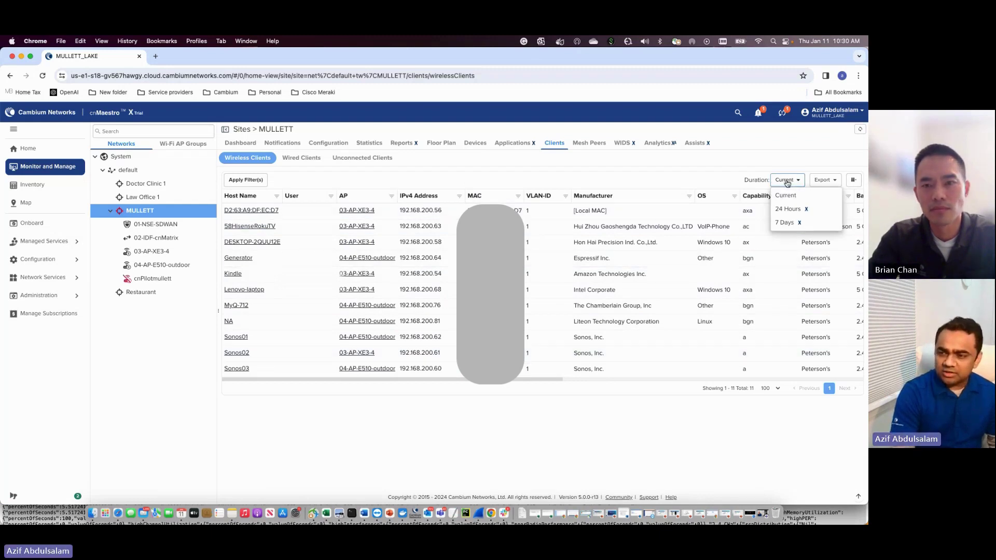
pyautogui.click(785, 223)
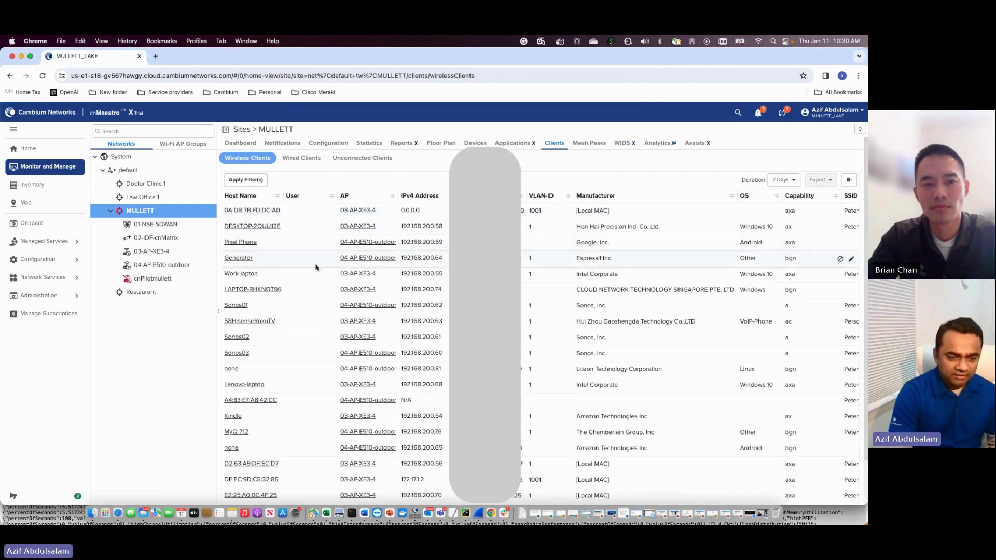
# Examine the 7-day wireless client list, including the SSID, band, RSSI, SNR, status and last-seen columns.
pyautogui.scroll(-2, 315, 267)
pyautogui.scroll(2, 316, 268)
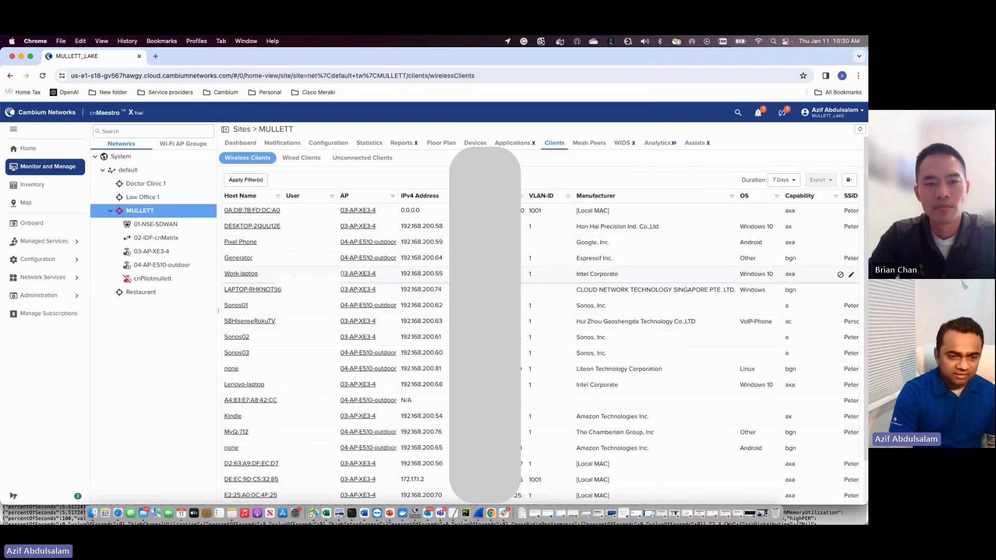
pyautogui.hscroll(1, 277, 279)
pyautogui.hscroll(5, 256, 280)
pyautogui.hscroll(7, 540, 346)
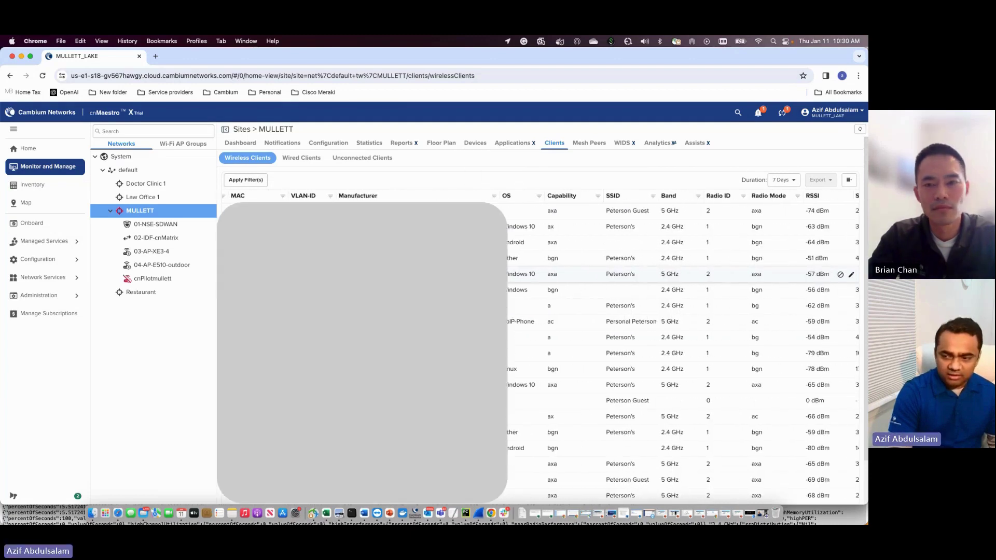
pyautogui.hscroll(7, 681, 274)
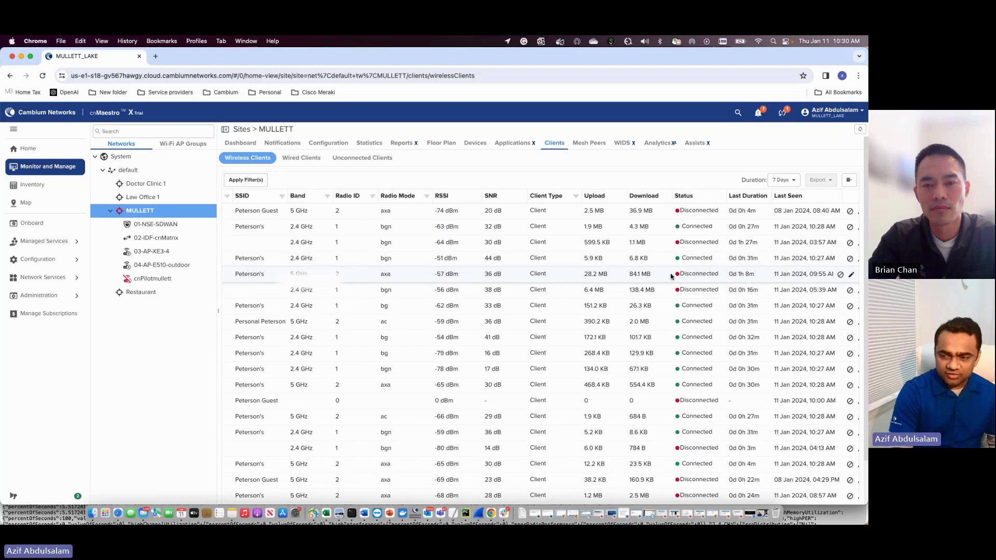
pyautogui.hscroll(-20, 642, 273)
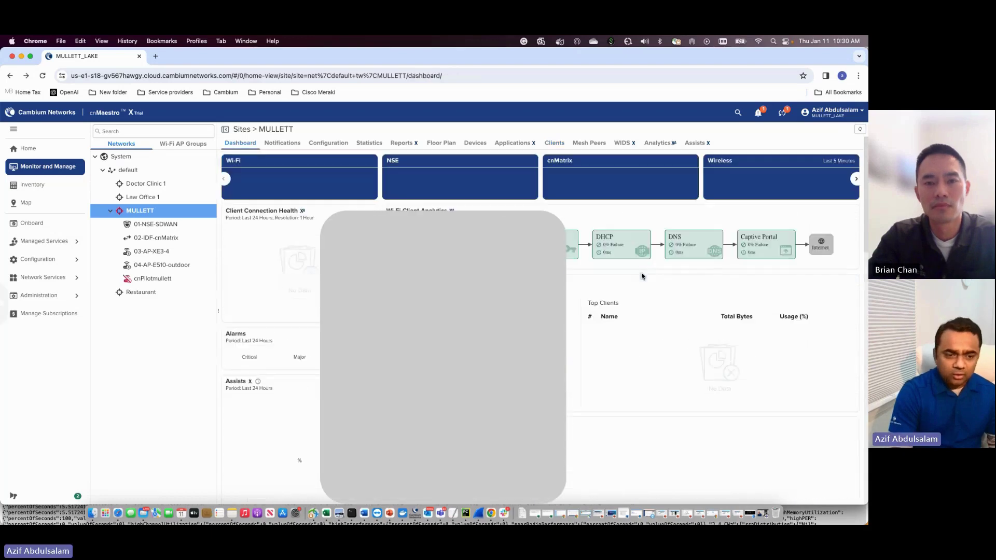
# Reopen the MULLETT site's client list and set its duration to 7 days.
pyautogui.click(554, 143)
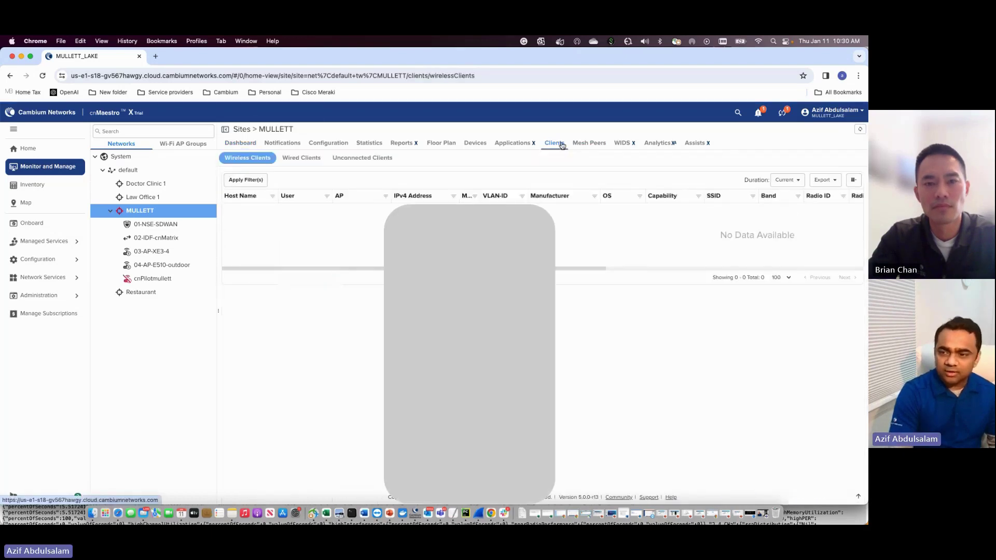
pyautogui.click(786, 179)
pyautogui.click(784, 223)
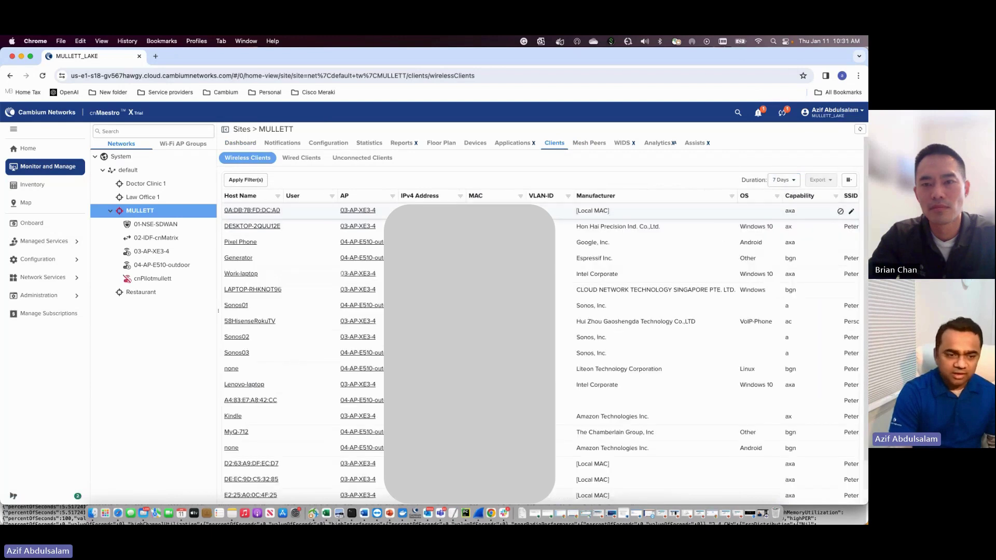
# Open the Work-laptop client's details and review its connection summary, client history and lifecycle events.
pyautogui.click(247, 277)
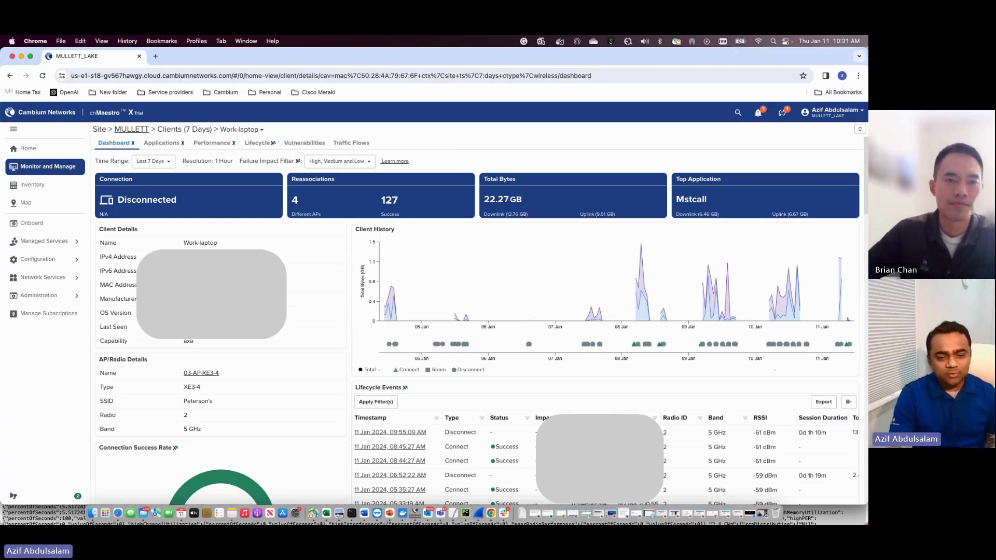
pyautogui.scroll(-2, 477, 327)
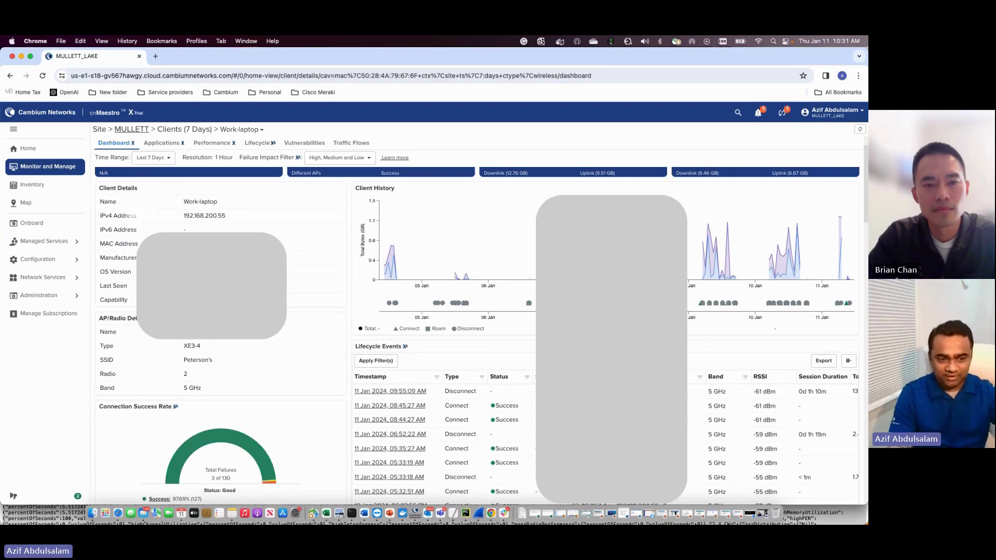
pyautogui.scroll(-6, 417, 336)
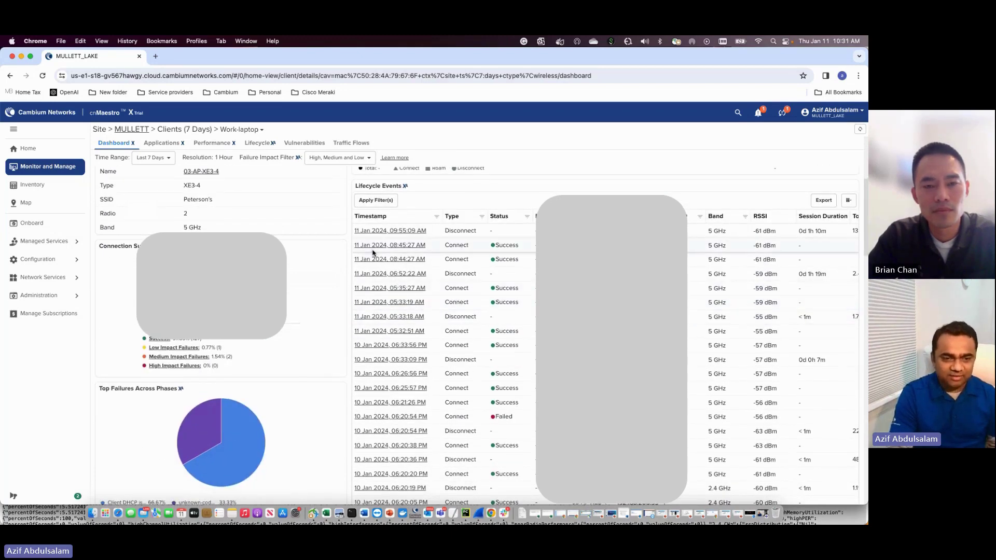
pyautogui.scroll(8, 342, 230)
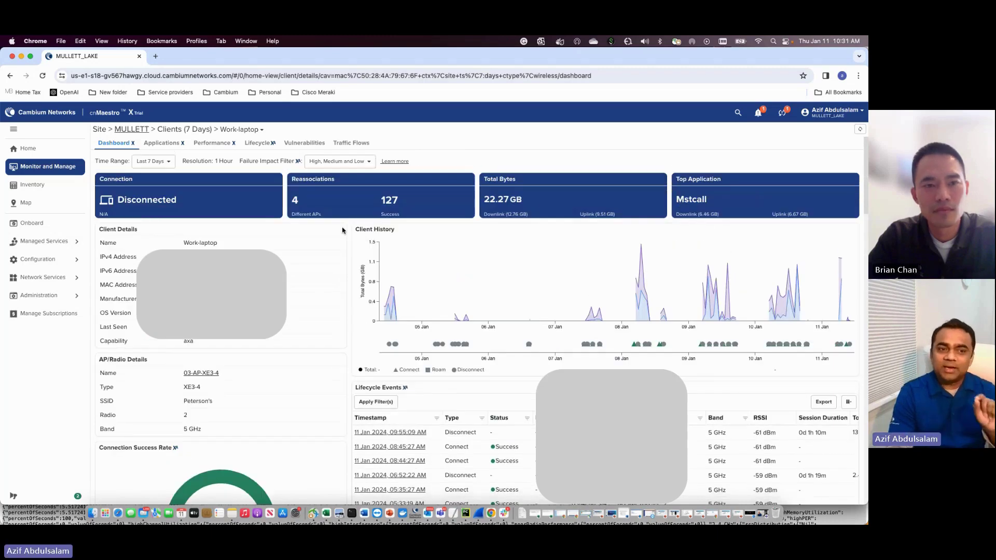
# Show Work-laptop's lifecycle for 10 Jan 2024 and zoom the session timeline to about 01:30–01:47 PM.
pyautogui.click(261, 145)
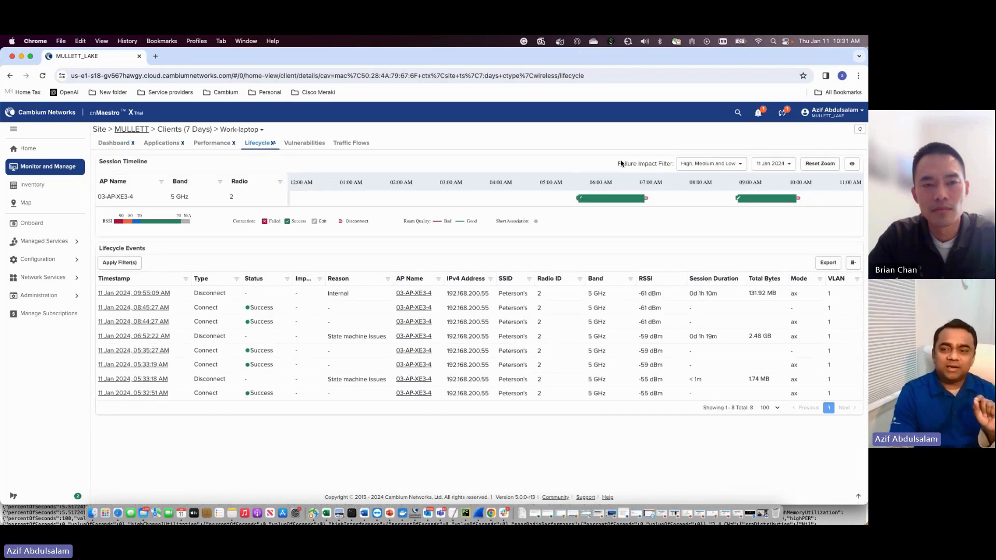
pyautogui.click(781, 166)
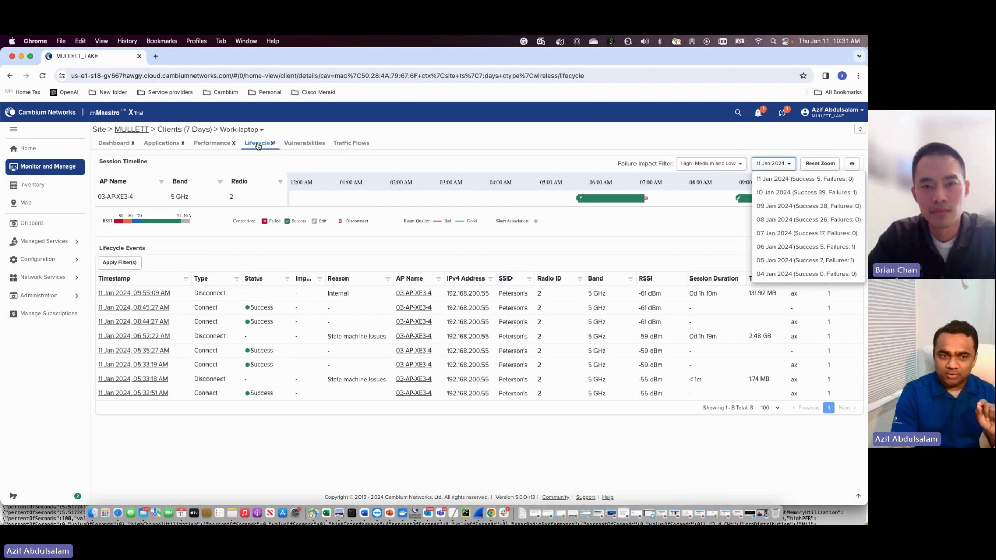
pyautogui.click(785, 193)
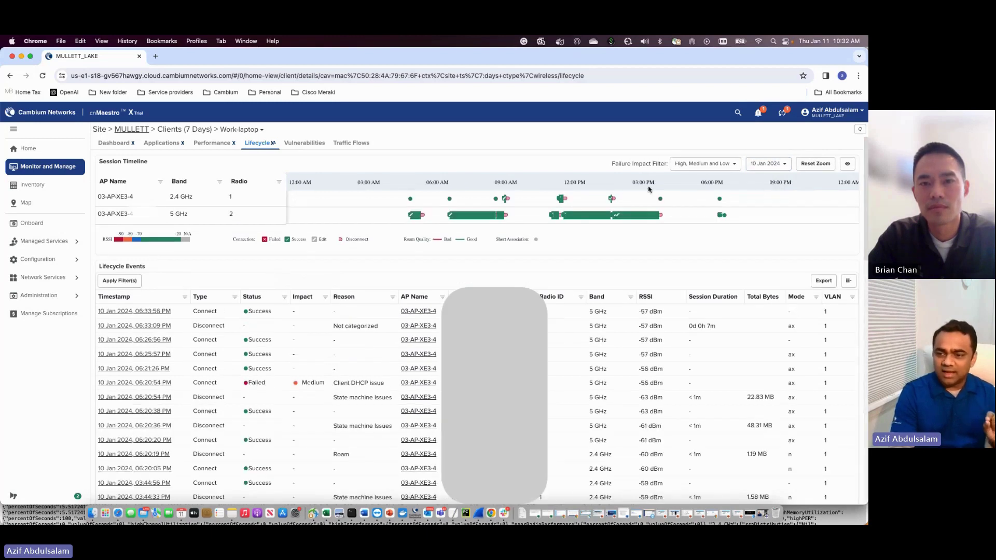
pyautogui.moveTo(599, 195); pyautogui.dragTo(631, 199)
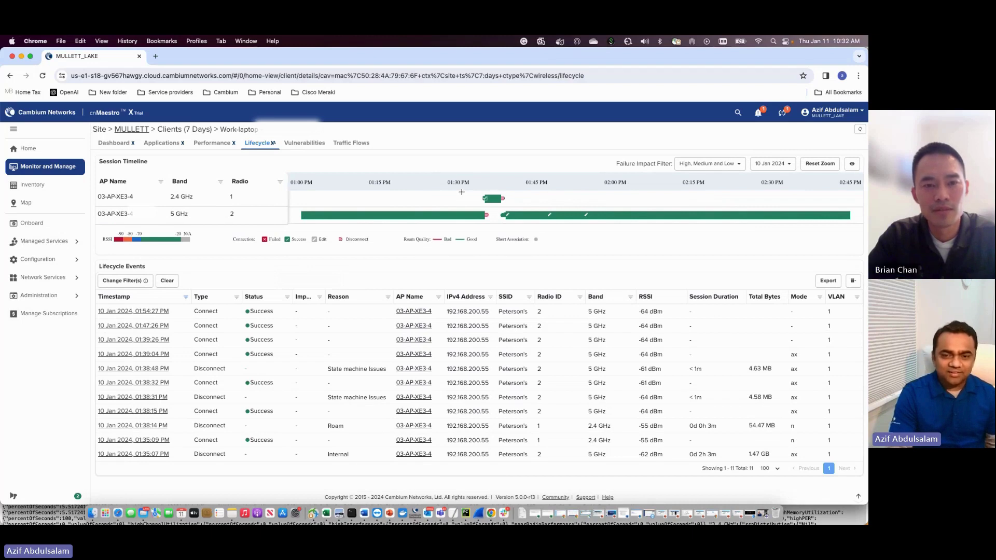
pyautogui.moveTo(461, 192); pyautogui.dragTo(544, 193)
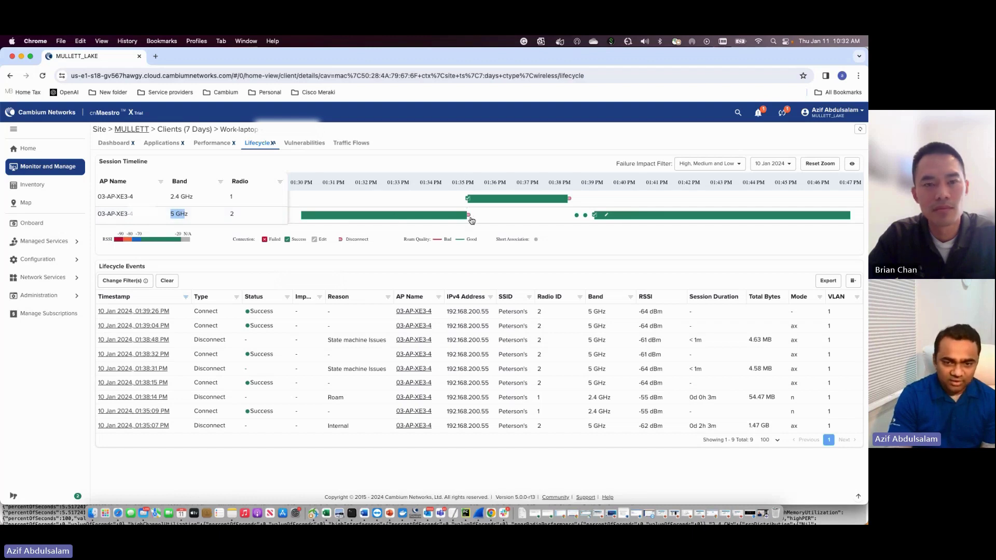
# Examine the reason for the 5 GHz session's disconnect at 01:35:07 PM and close the event details.
pyautogui.moveTo(472, 220)
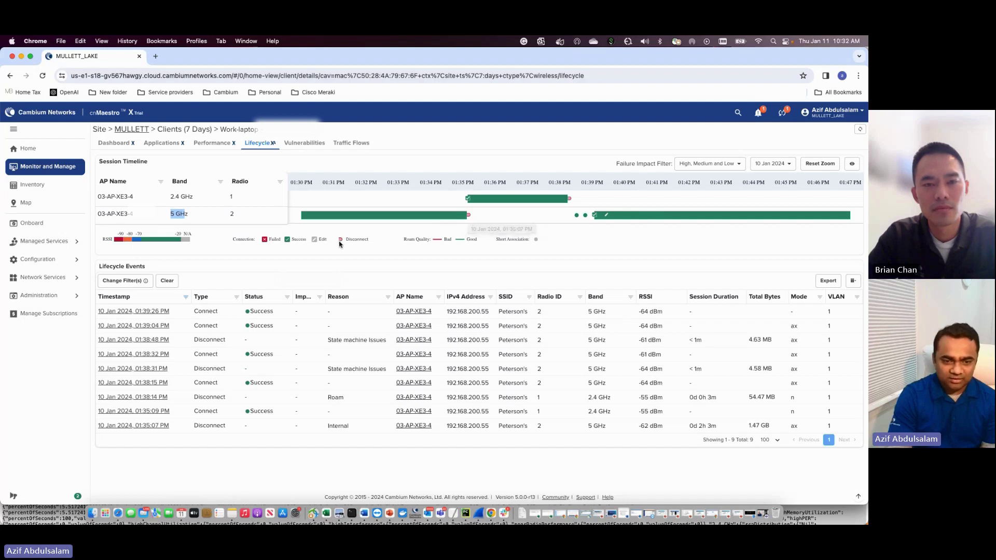
pyautogui.moveTo(368, 240); pyautogui.dragTo(353, 241)
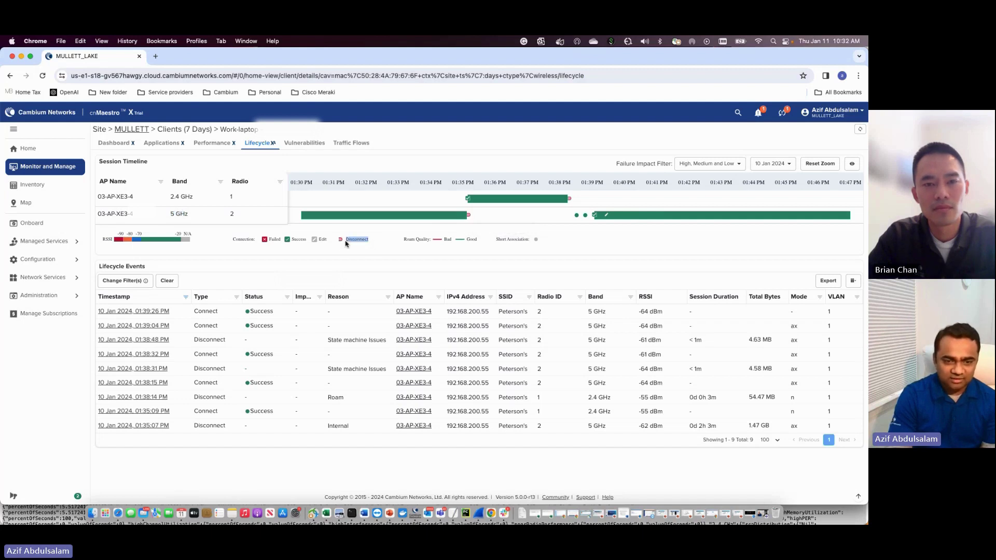
pyautogui.click(469, 216)
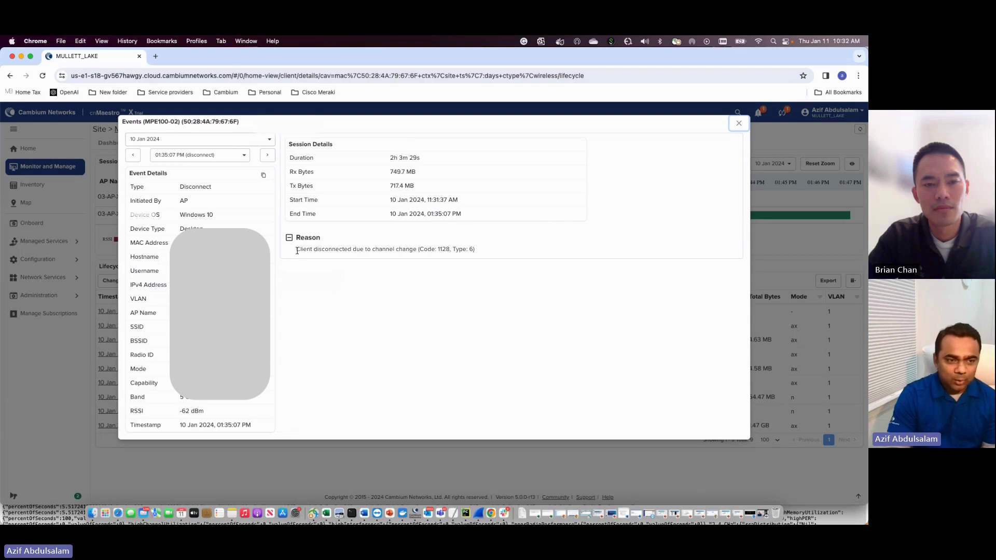
pyautogui.moveTo(297, 250); pyautogui.dragTo(411, 252)
pyautogui.click(470, 218)
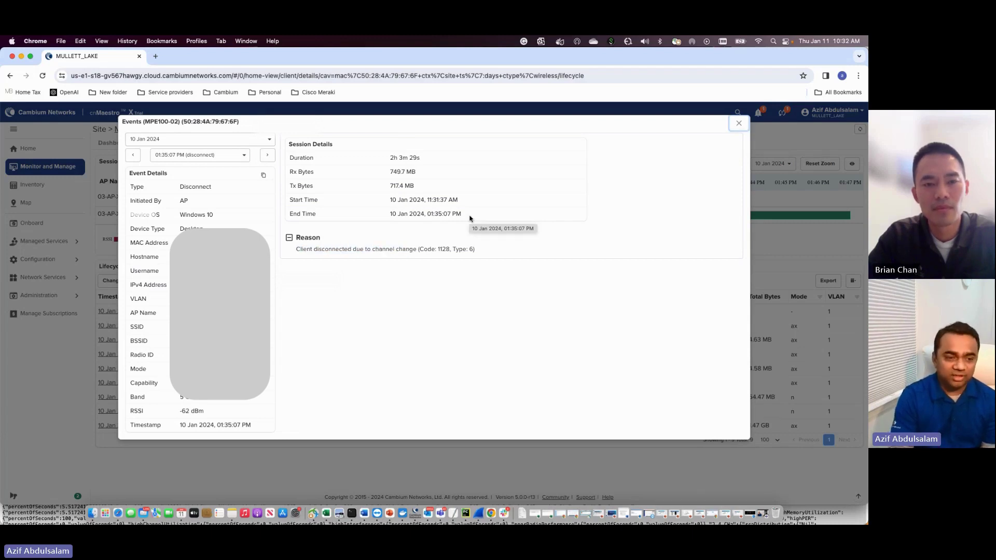
pyautogui.moveTo(297, 250); pyautogui.dragTo(418, 251)
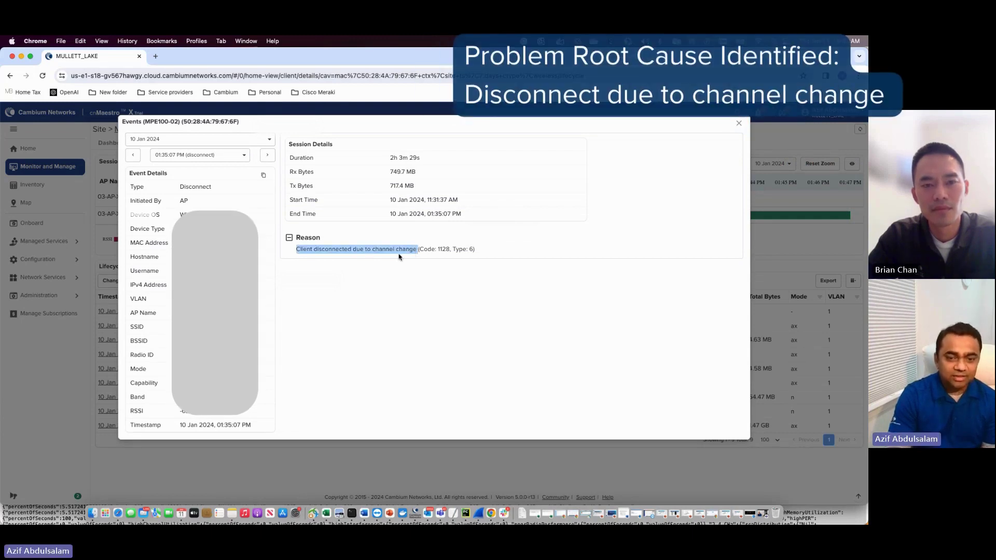
pyautogui.click(738, 123)
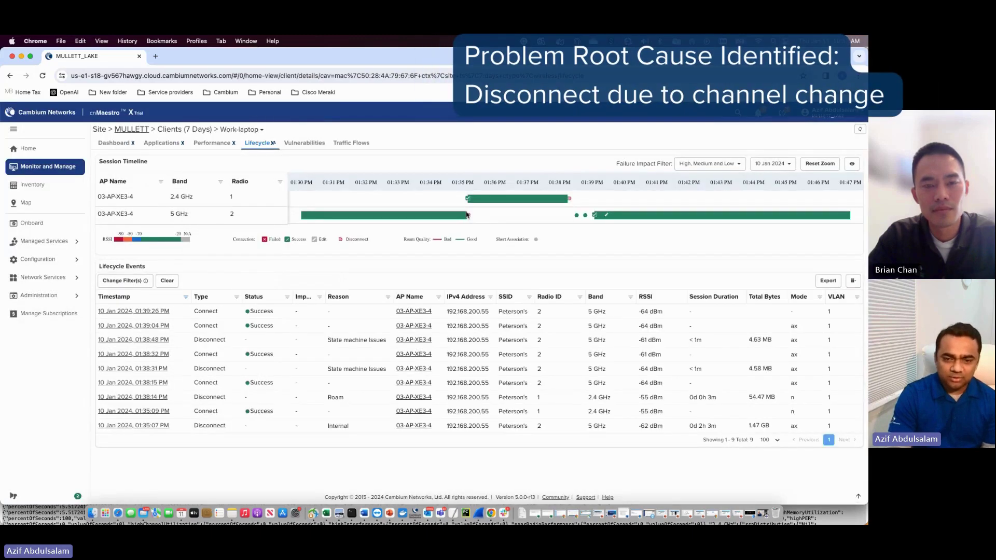
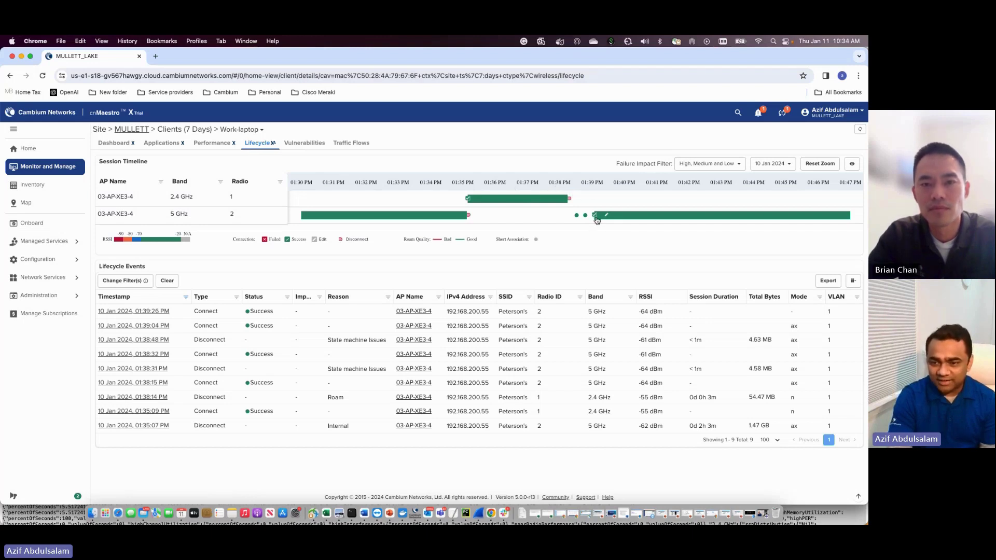
# Examine the 2.4 GHz session's disconnect reason at 01:38:14 PM and the 5 GHz connect event at 01:39:04 PM.
pyautogui.click(570, 200)
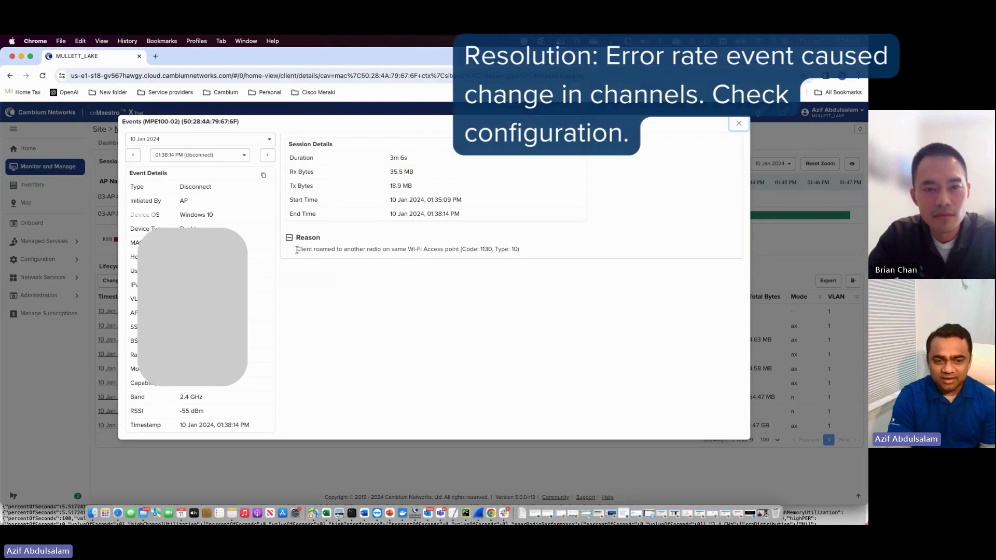
pyautogui.moveTo(296, 249); pyautogui.dragTo(459, 251)
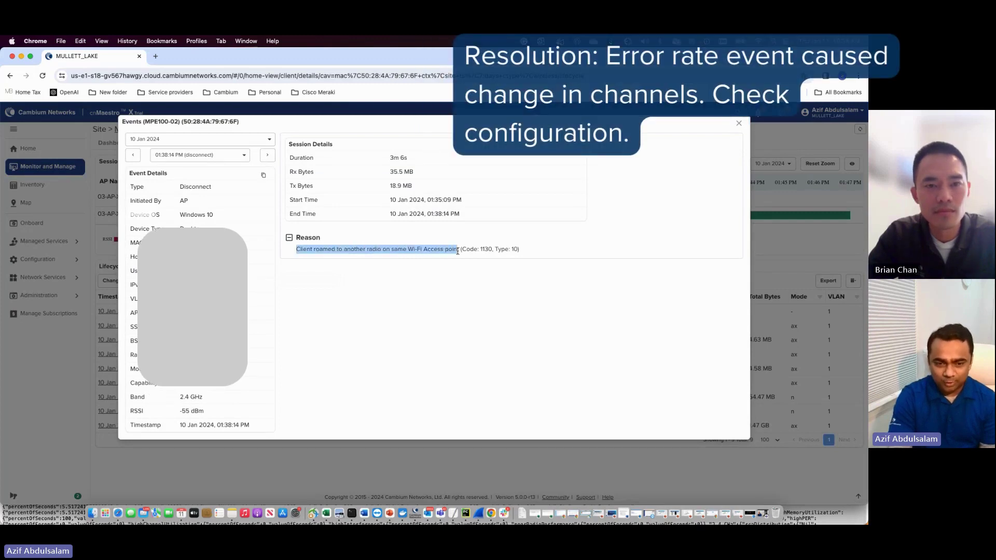
pyautogui.click(739, 125)
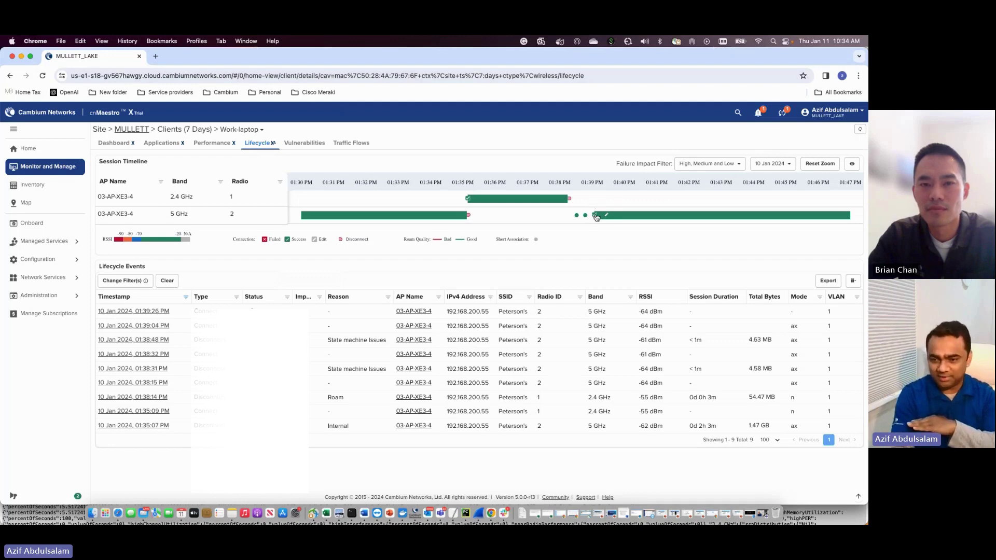
pyautogui.click(595, 216)
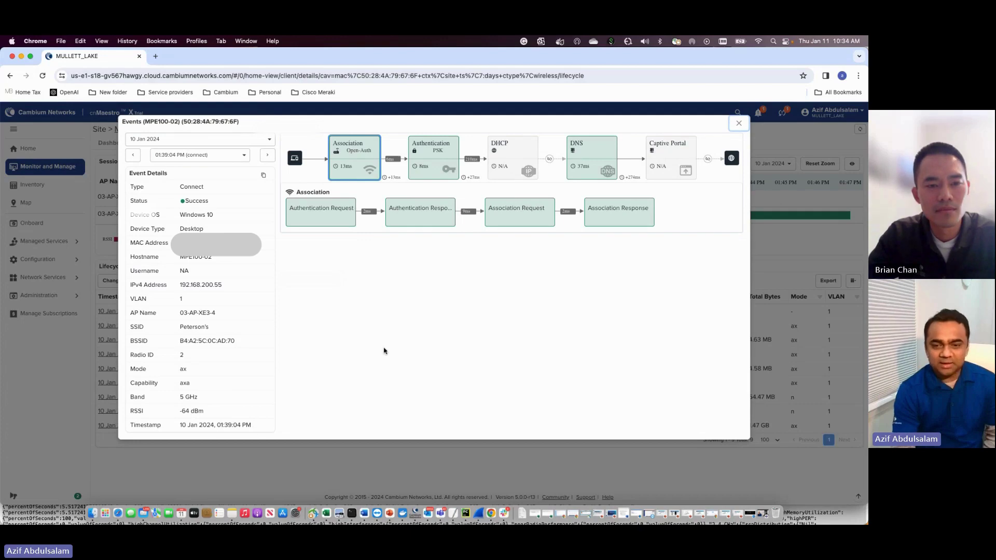
pyautogui.click(739, 124)
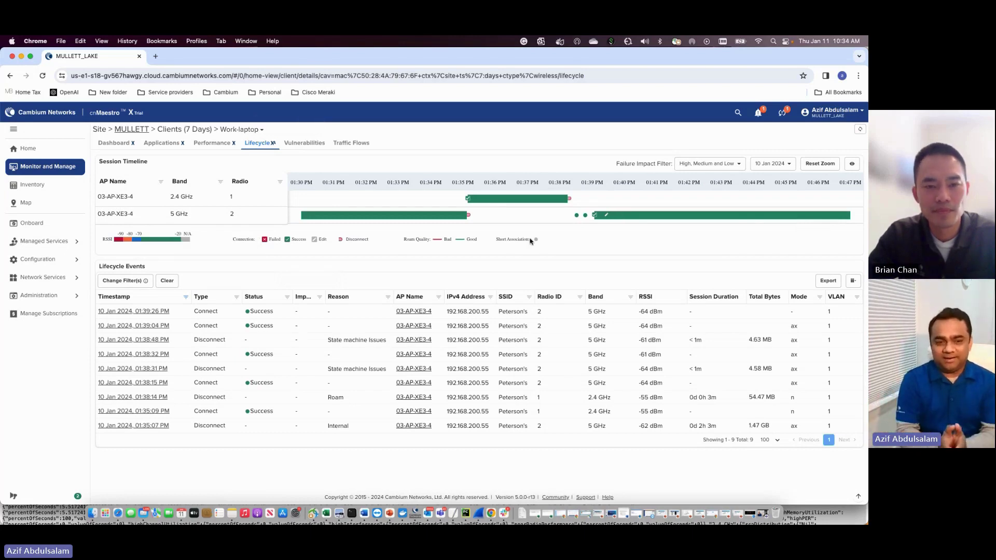
# Recheck the stated reason for the 01:35:07 PM disconnect on the 5 GHz radio.
pyautogui.click(468, 216)
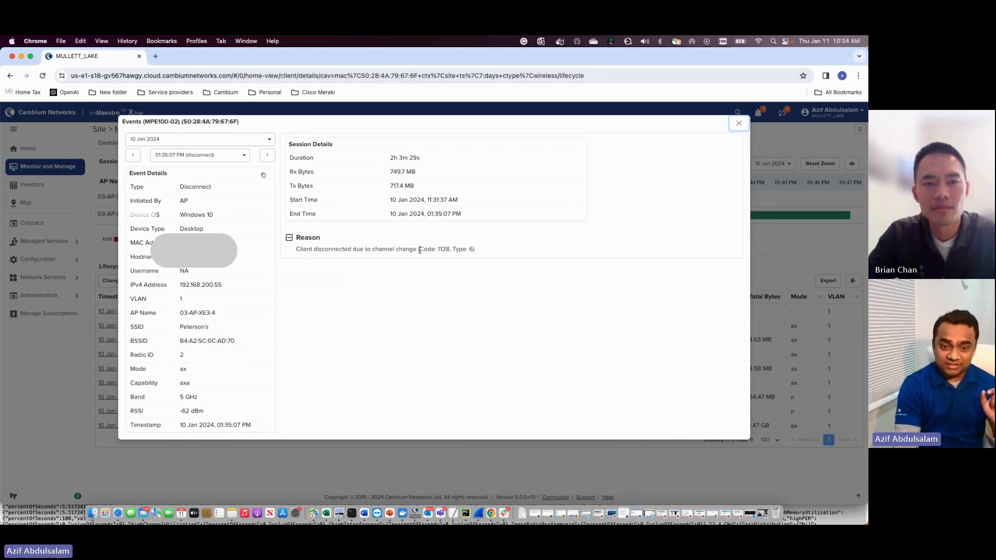
pyautogui.moveTo(419, 250); pyautogui.dragTo(332, 249)
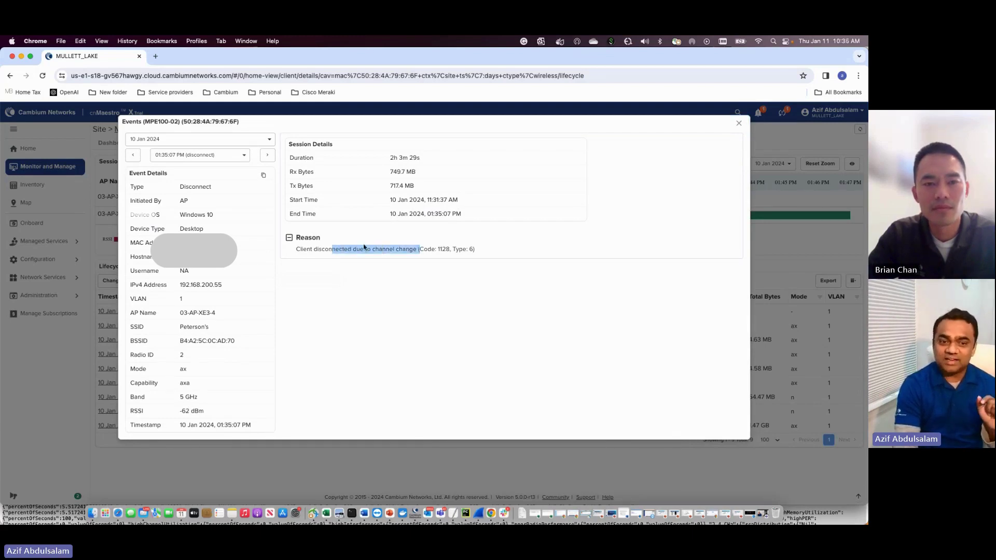
pyautogui.click(738, 125)
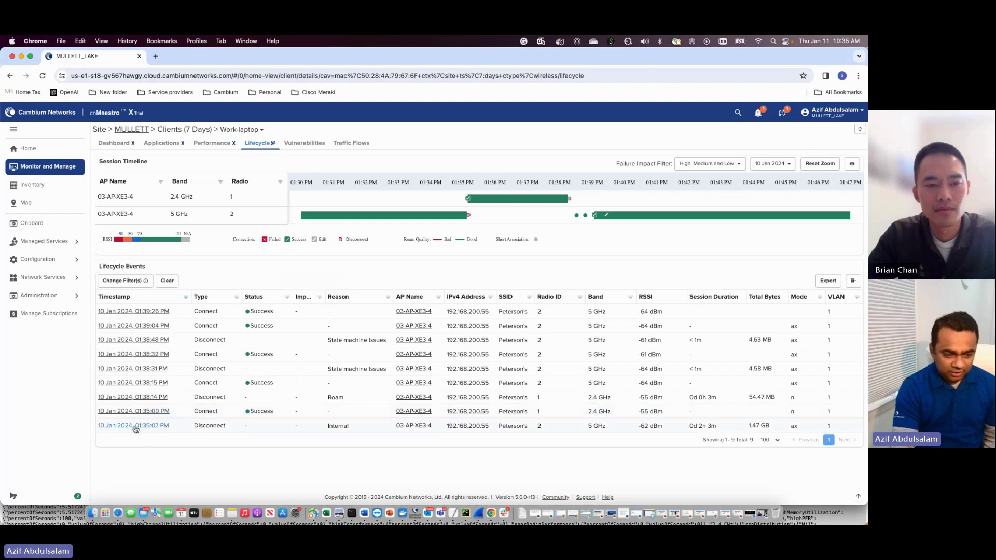
# Open the event log of access point 03-AP-XE3-4 and find the entries from 10 Jan 2024 around 01:35 PM.
pyautogui.click(419, 426)
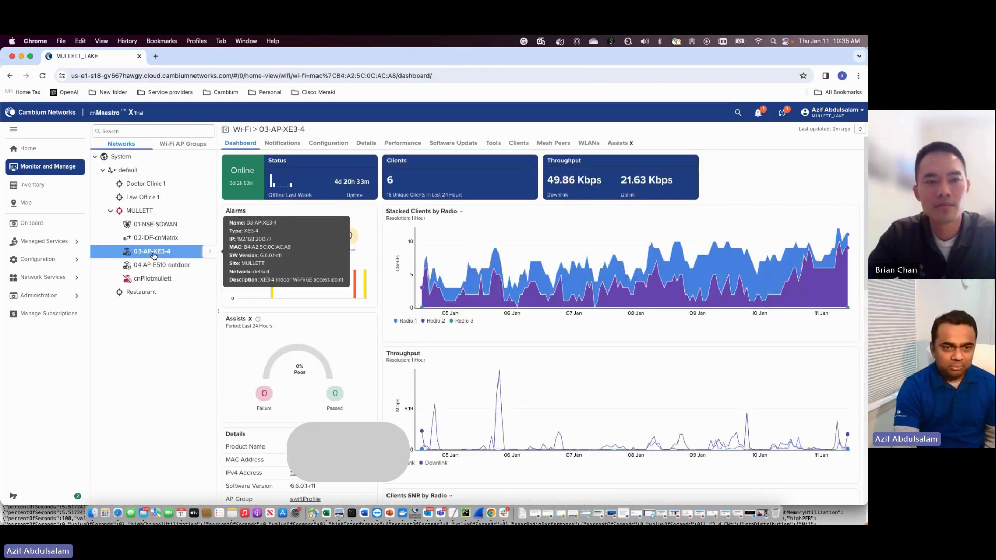
pyautogui.click(282, 142)
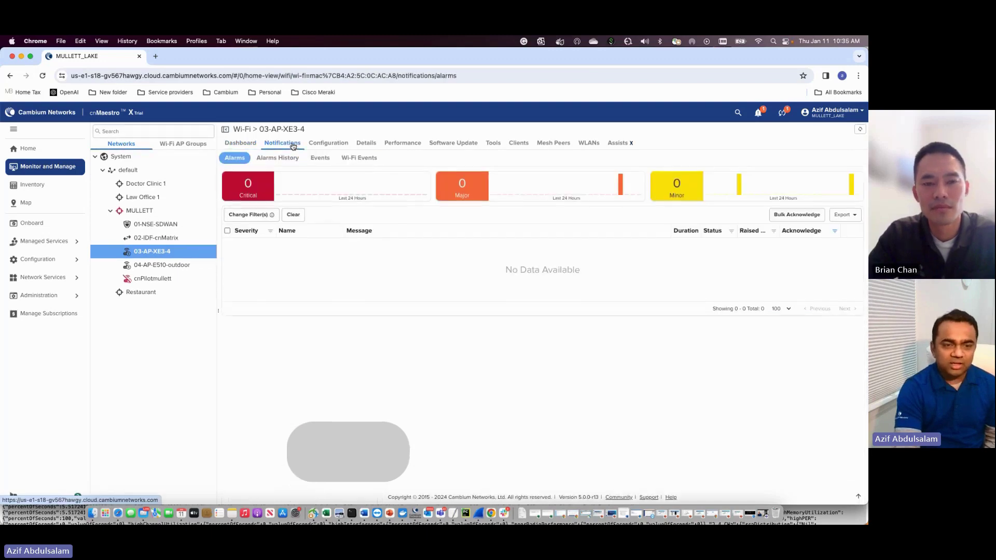
pyautogui.click(320, 159)
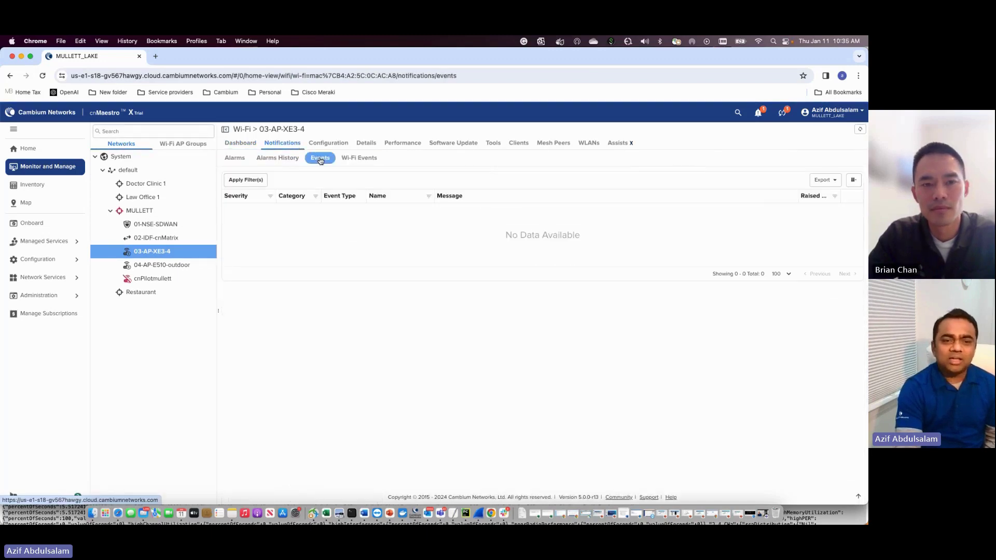
pyautogui.scroll(-3, 516, 338)
pyautogui.scroll(-10, 516, 338)
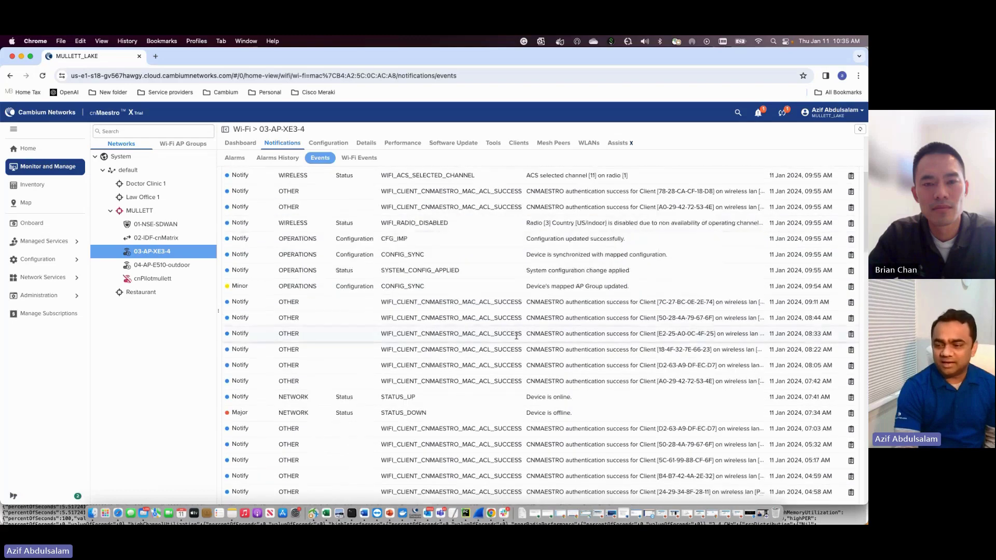
pyautogui.scroll(-5, 516, 336)
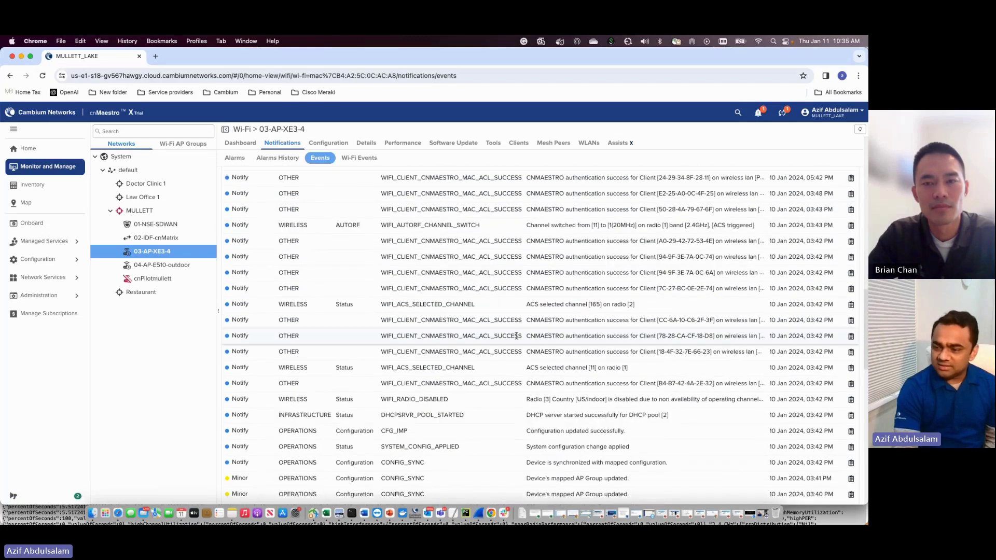
pyautogui.scroll(-5, 632, 339)
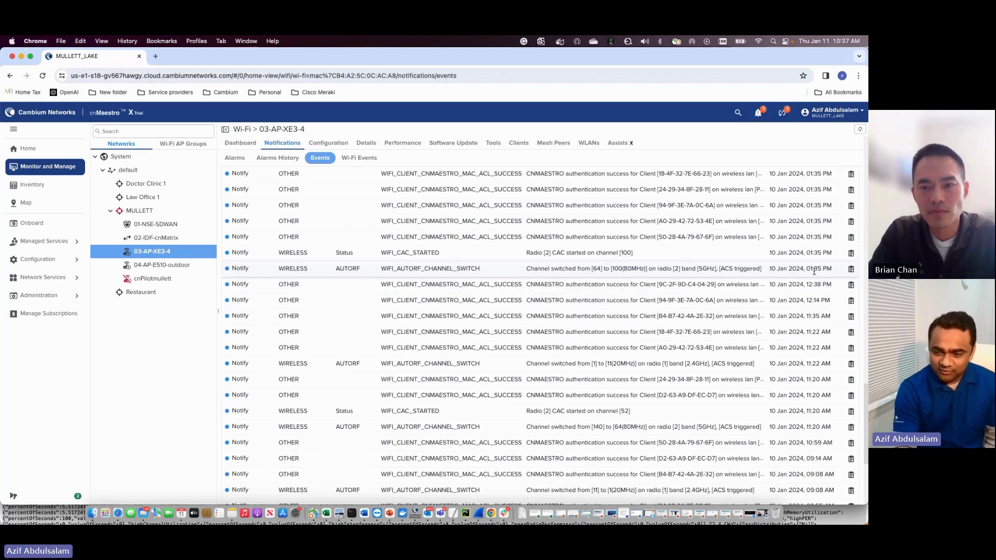
# Examine the access point's earlier automatic channel-switch events on 10 Jan 2024, from 01:35 PM back to the morning.
pyautogui.scroll(-2, 782, 294)
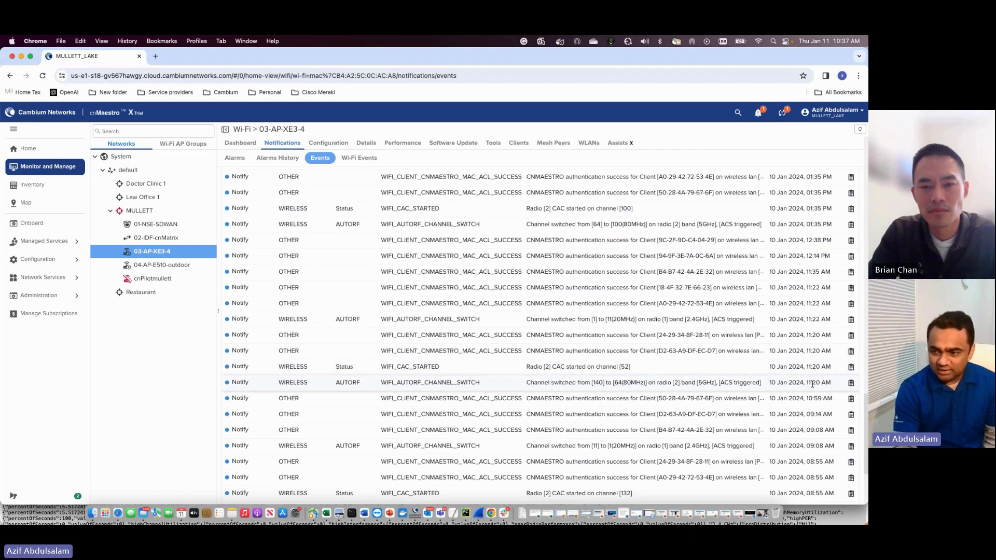
pyautogui.scroll(-1, 811, 385)
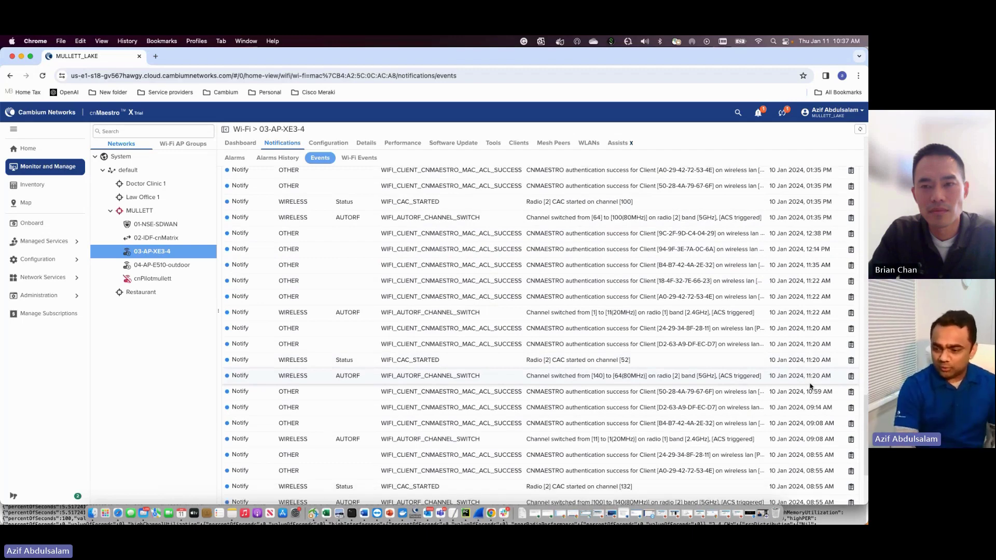
pyautogui.scroll(-3, 802, 394)
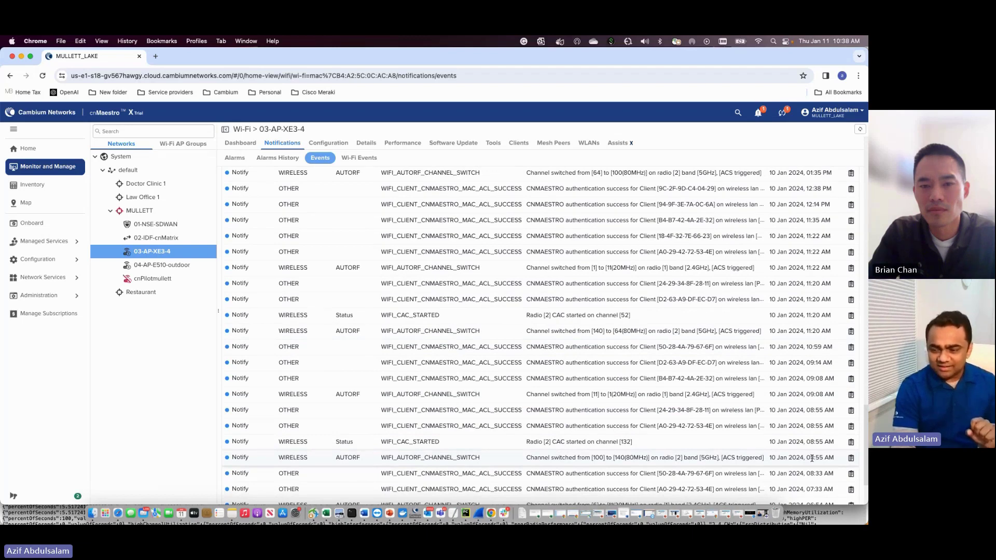
pyautogui.scroll(-3, 811, 457)
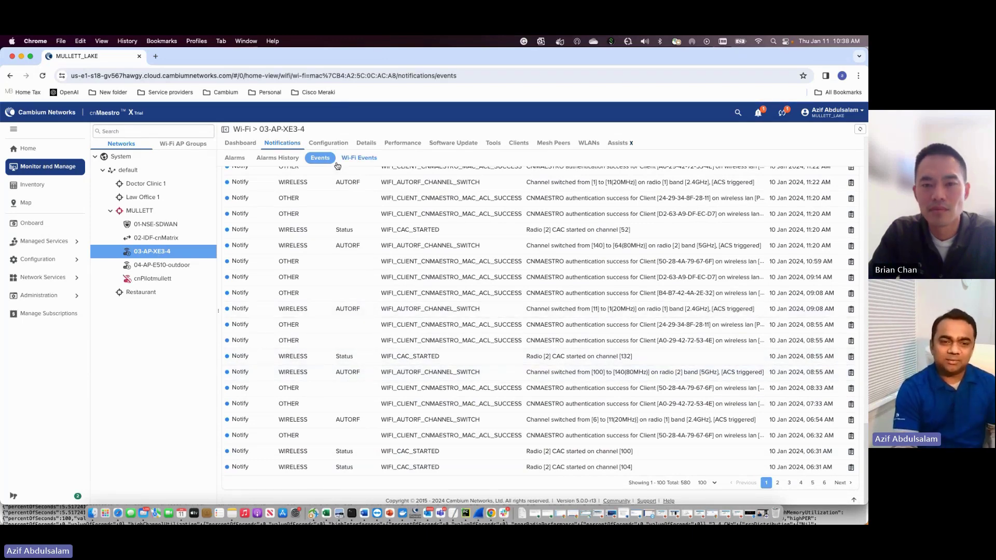
pyautogui.scroll(2, 384, 207)
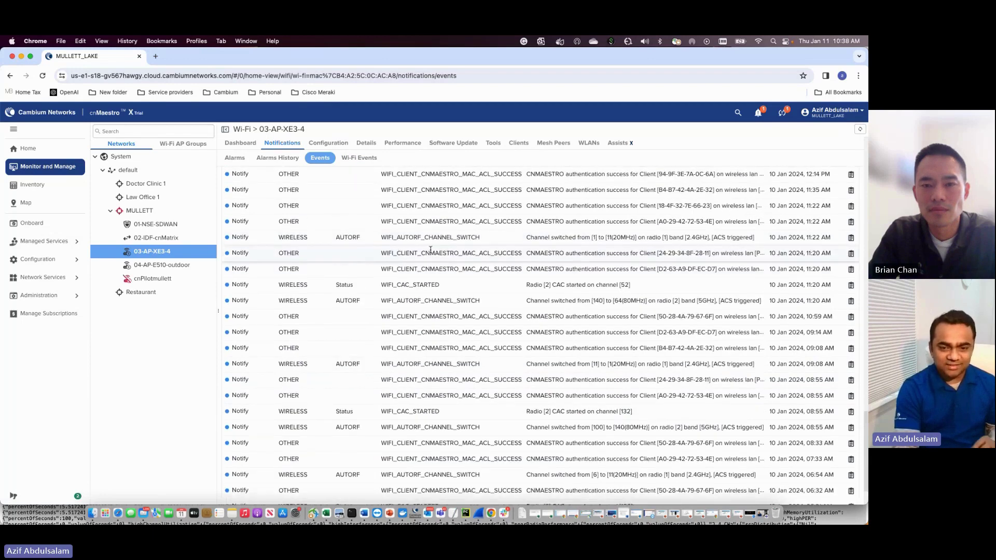
# Open the 5 GHz band radio configuration of swiftProfile, the AP group assigned to this access point.
pyautogui.click(331, 144)
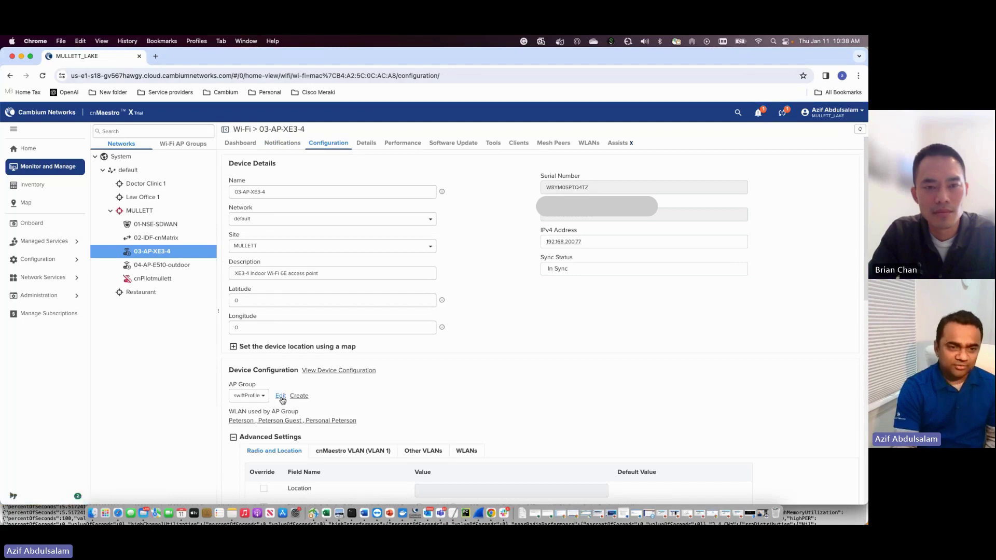
pyautogui.click(280, 396)
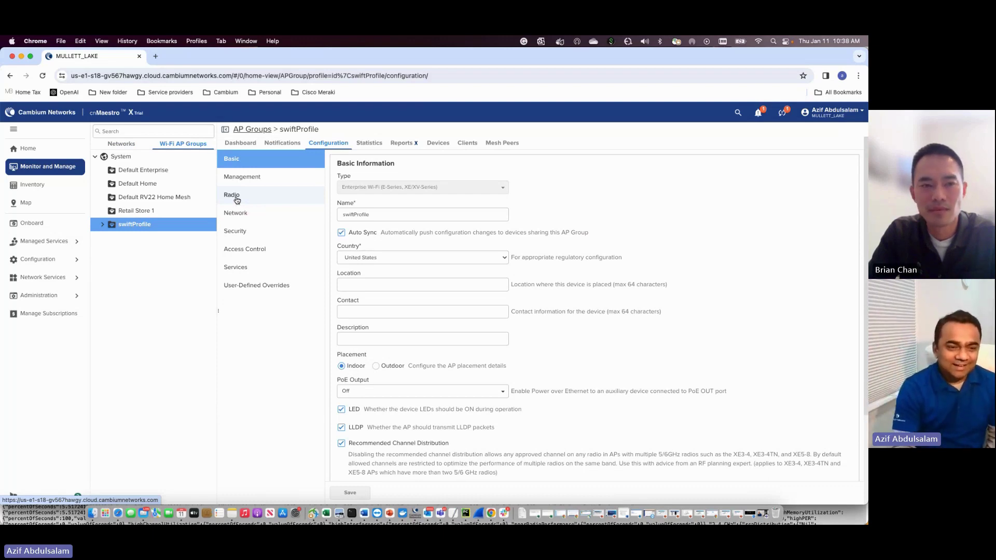
pyautogui.click(237, 200)
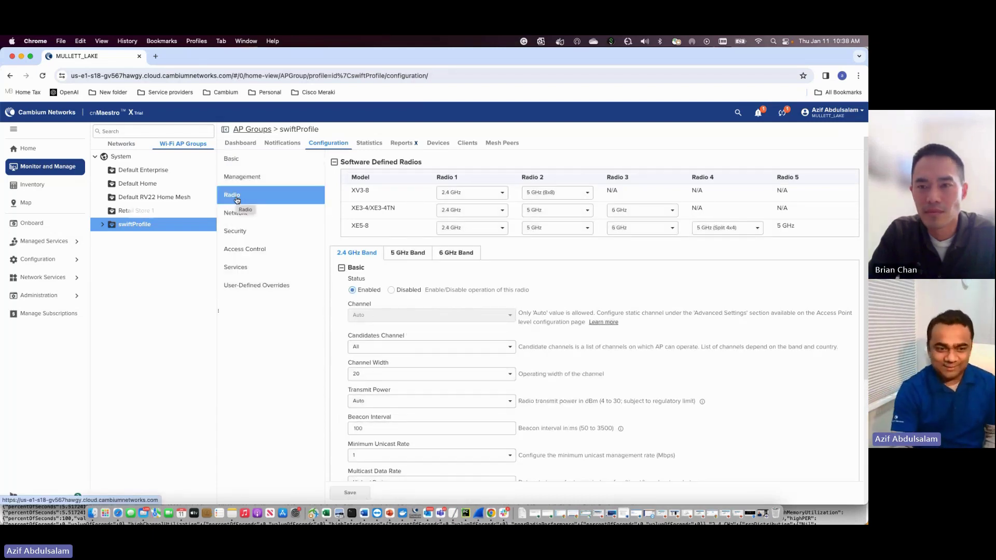
pyautogui.click(408, 254)
# Set the Channel Hold Time to 1440 minutes in the 5 GHz band's Auto-RF dynamic channel settings.
pyautogui.scroll(-5, 407, 257)
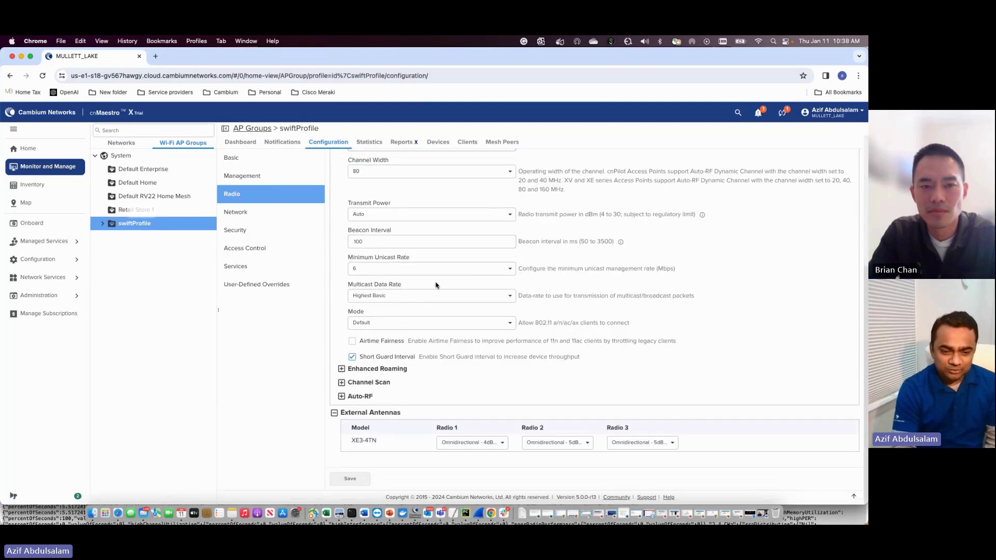
pyautogui.click(341, 398)
pyautogui.scroll(-3, 363, 352)
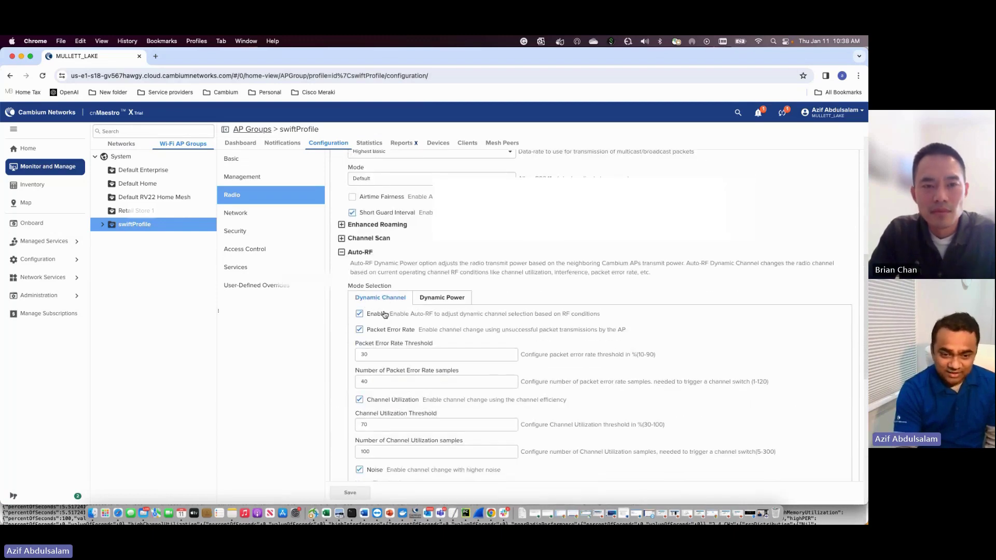
pyautogui.scroll(-5, 390, 355)
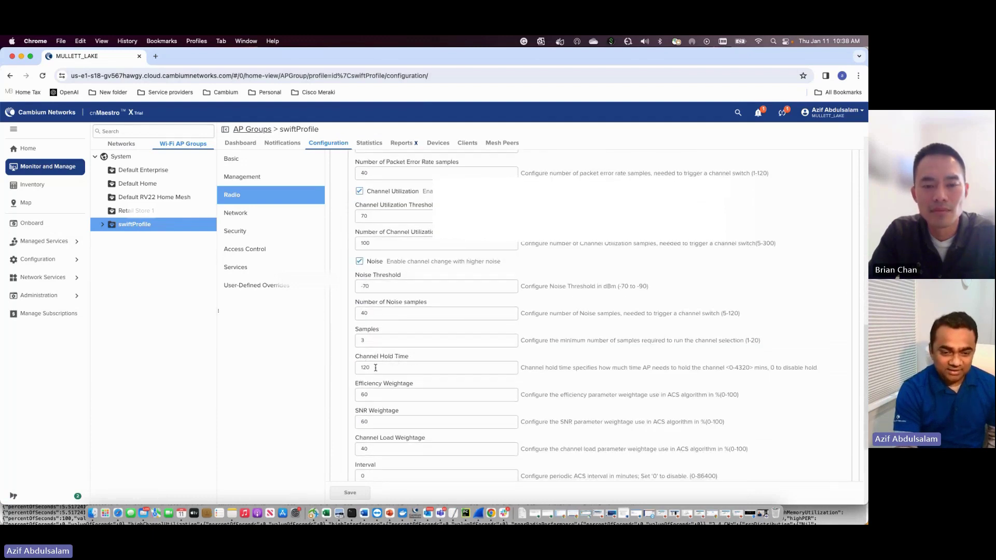
pyautogui.moveTo(376, 368); pyautogui.dragTo(353, 369)
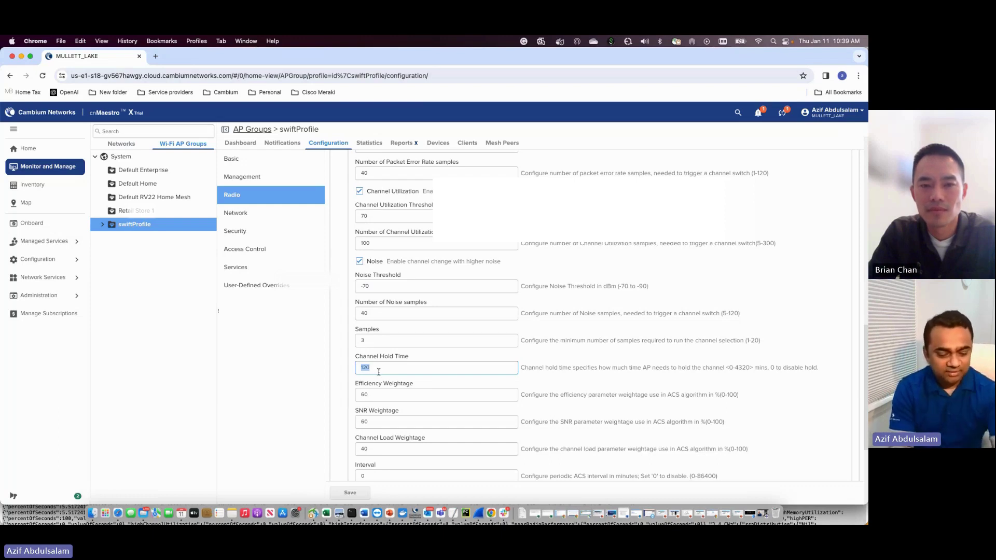
pyautogui.write('1440')
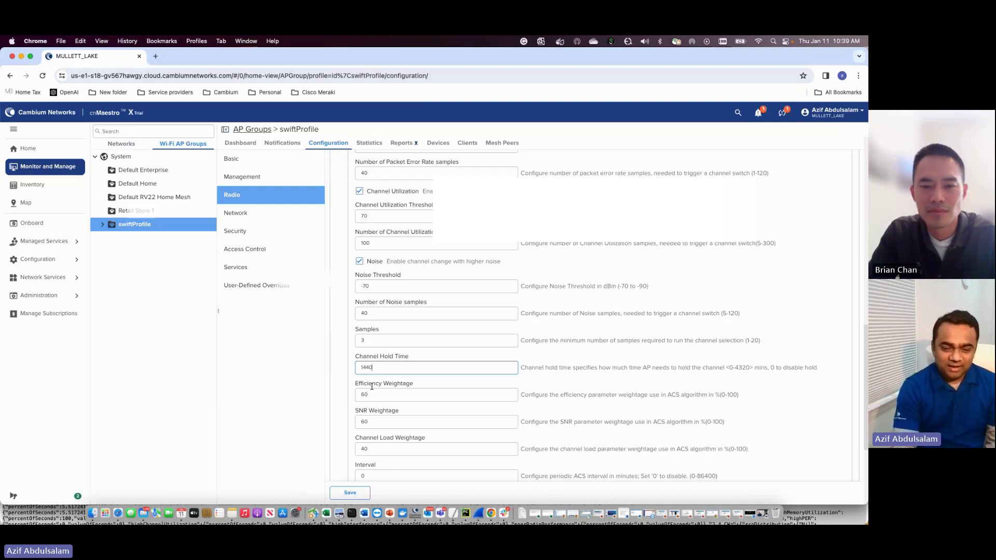
pyautogui.click(356, 497)
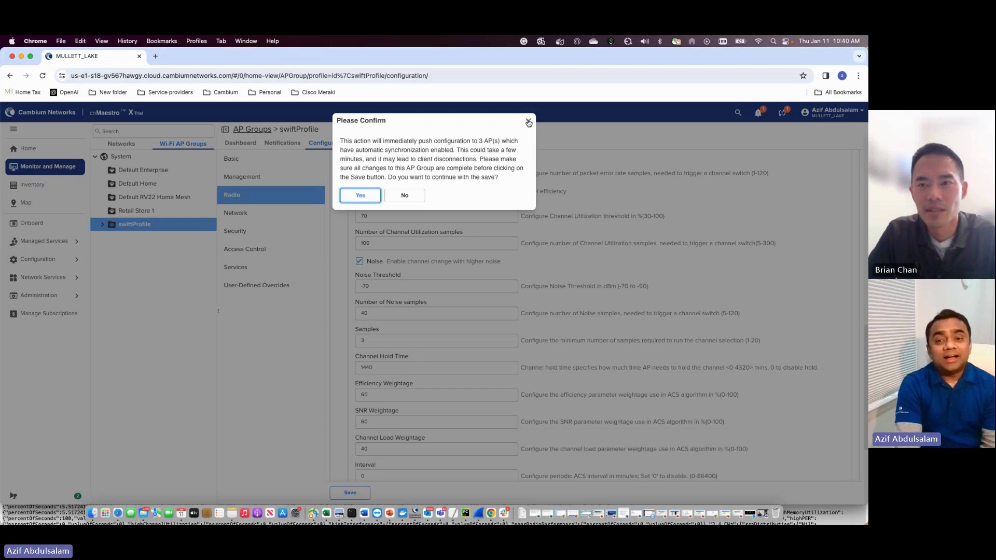
pyautogui.click(361, 199)
# Show the 5 GHz Channel Scan settings, then save the AP group configuration and confirm pushing it to its access points.
pyautogui.scroll(5, 455, 232)
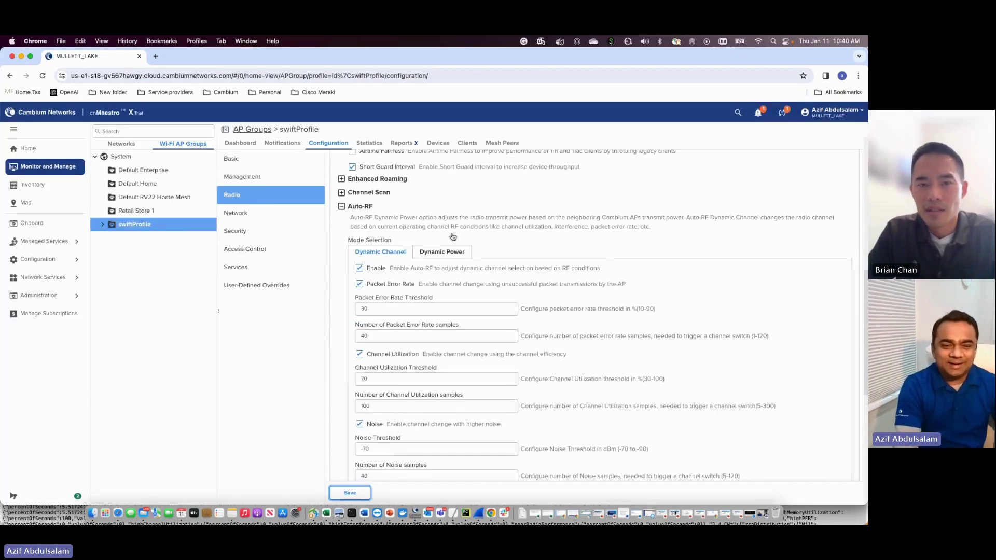
pyautogui.click(342, 194)
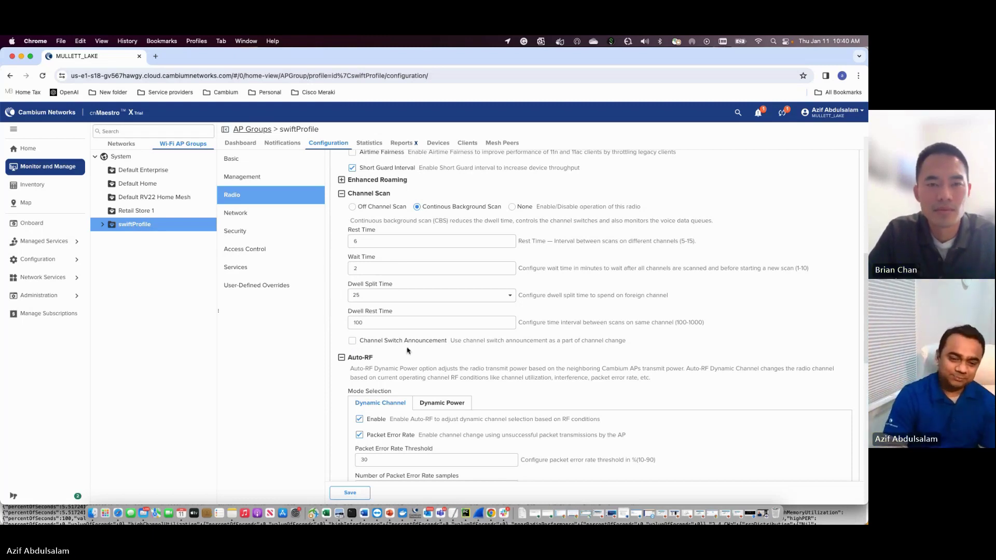
pyautogui.scroll(-15, 390, 348)
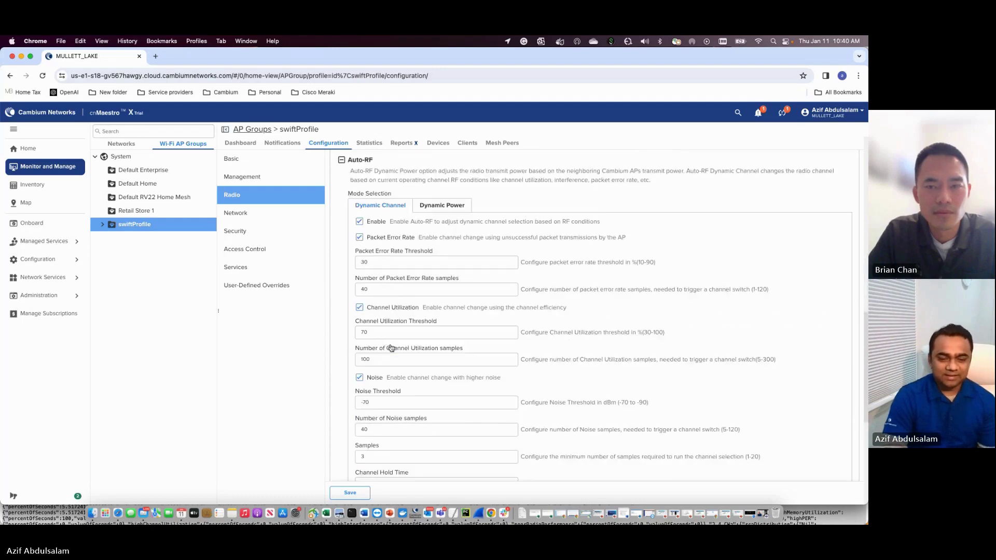
pyautogui.click(362, 485)
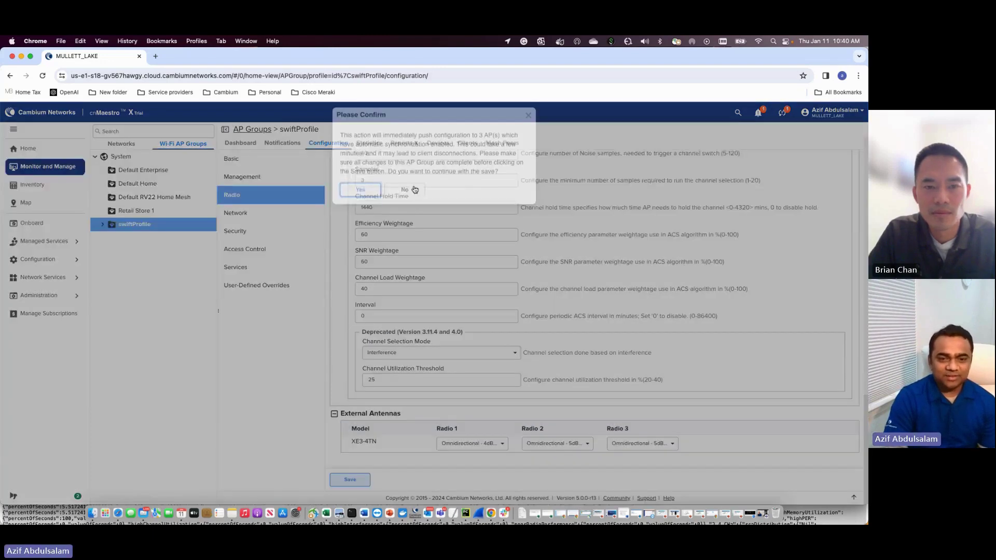
pyautogui.click(365, 197)
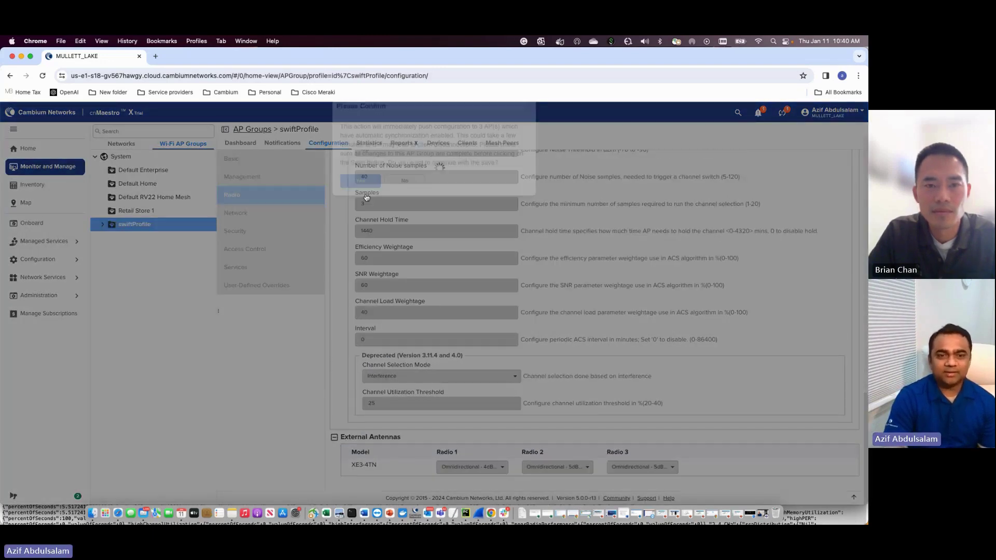